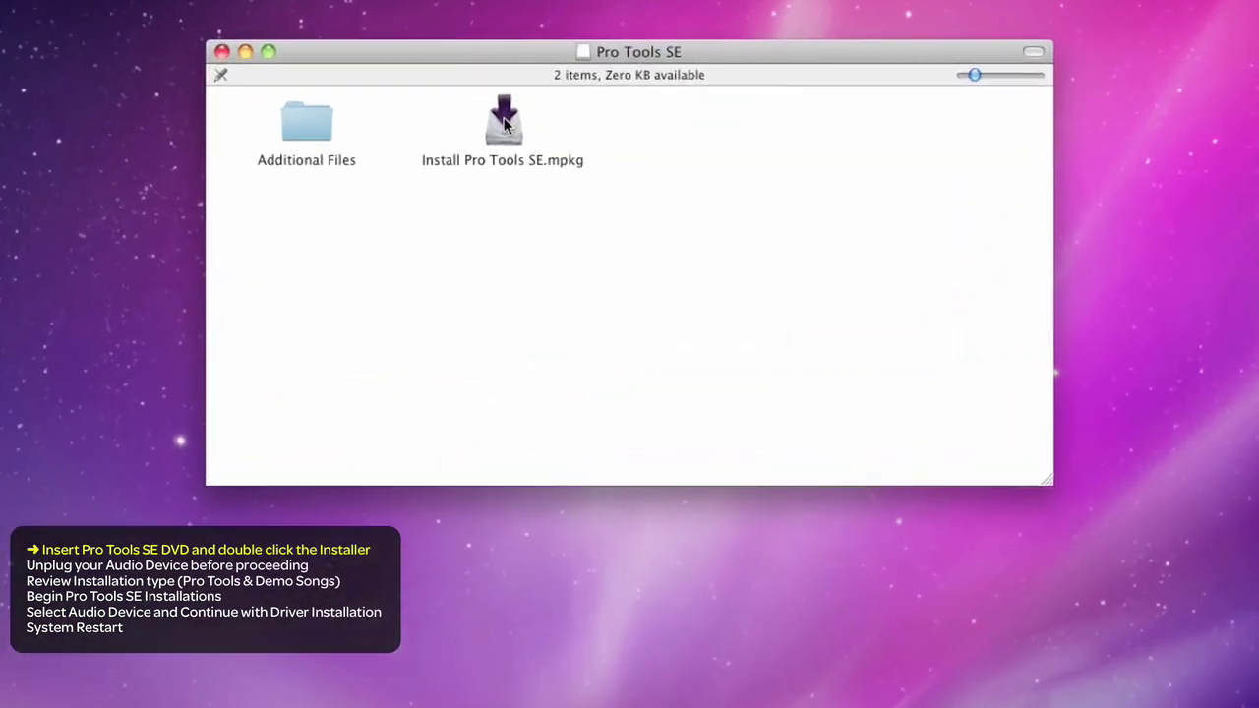
- Launch Install Pro Tools SE.mpkg and allow its security check to reach the welcome page
{"action": "double_click", "coordinate": [554, 157]}
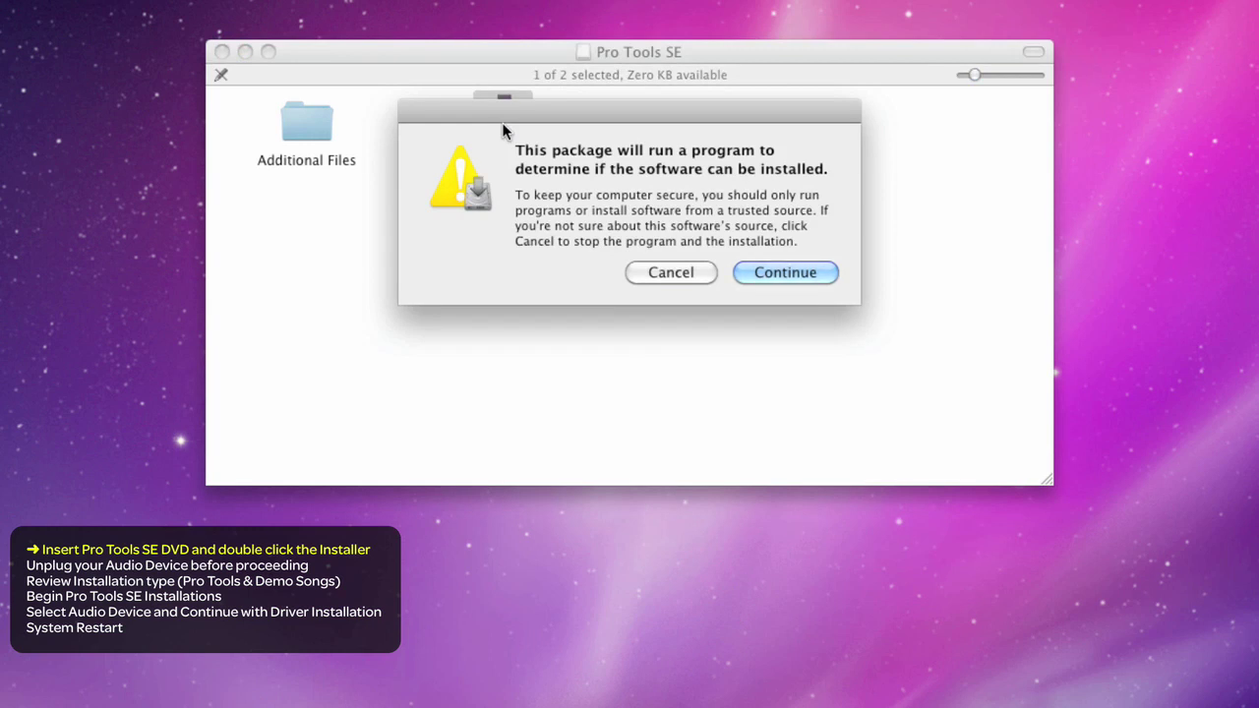
{"action": "left_click", "coordinate": [799, 270]}
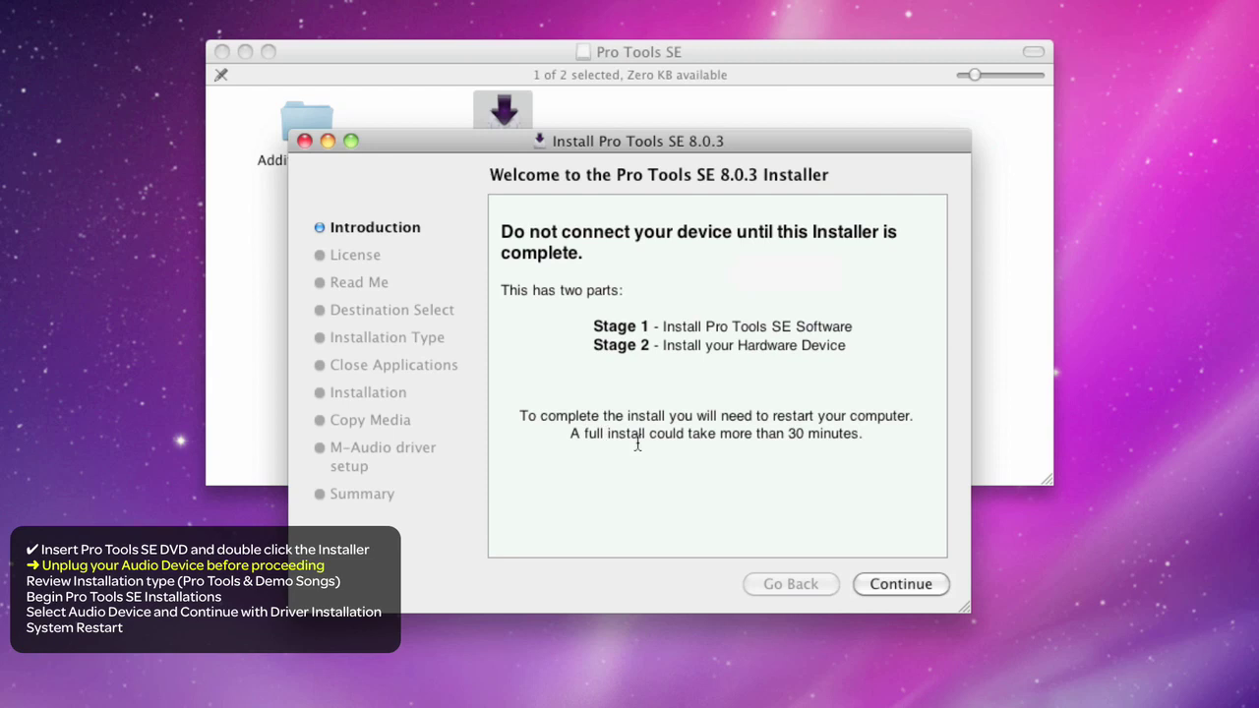
- Agree to the Pro Tools SE license and advance past the Read Me to Custom Install
{"action": "left_click", "coordinate": [913, 587]}
{"action": "left_click", "coordinate": [913, 586]}
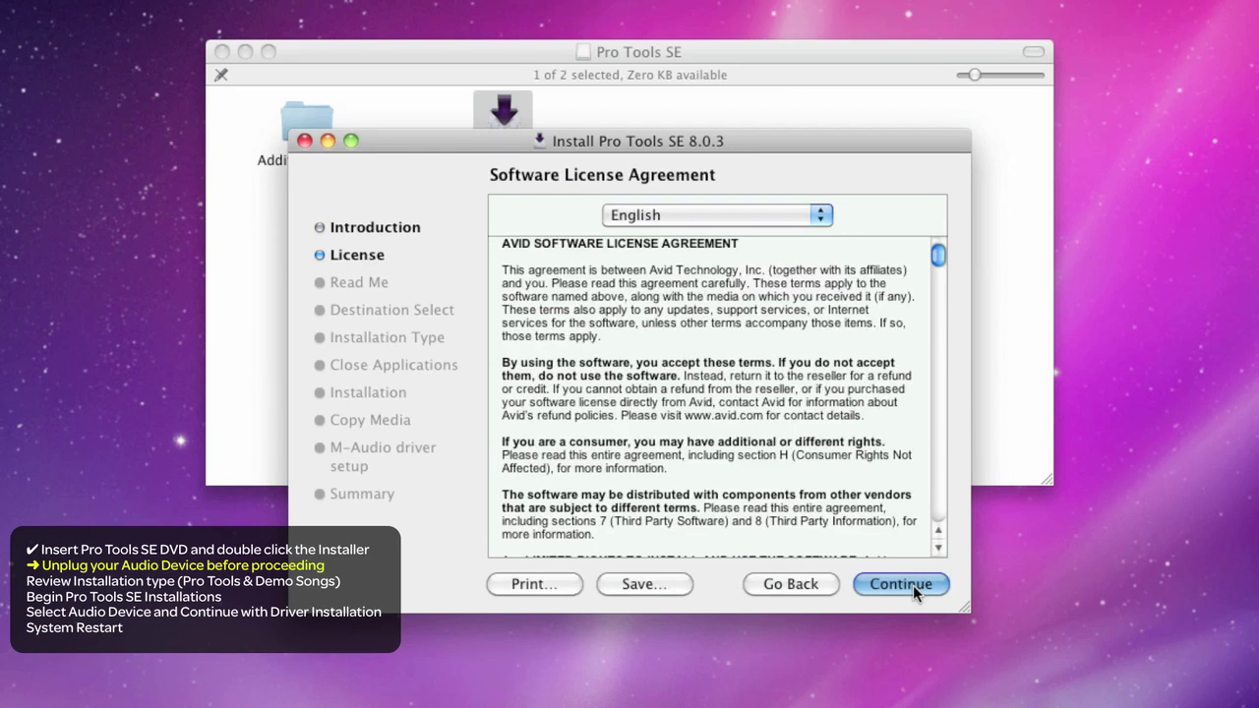
{"action": "left_click", "coordinate": [824, 319]}
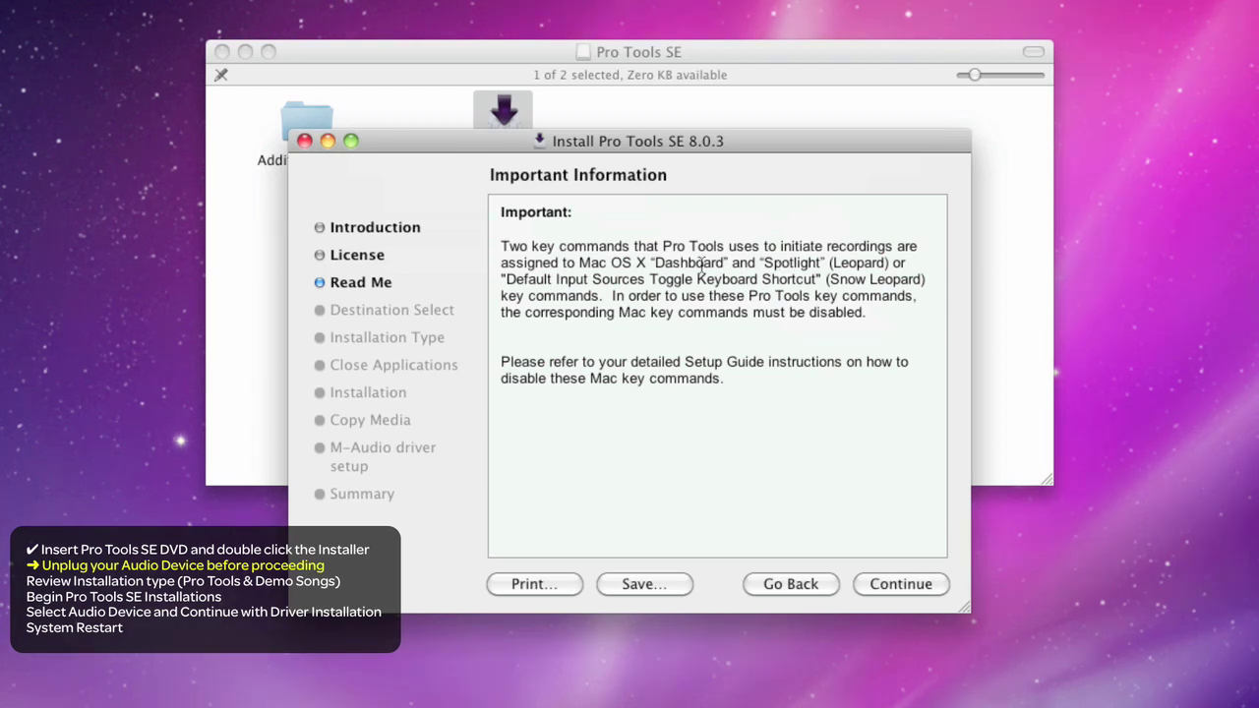
{"action": "left_click", "coordinate": [878, 585]}
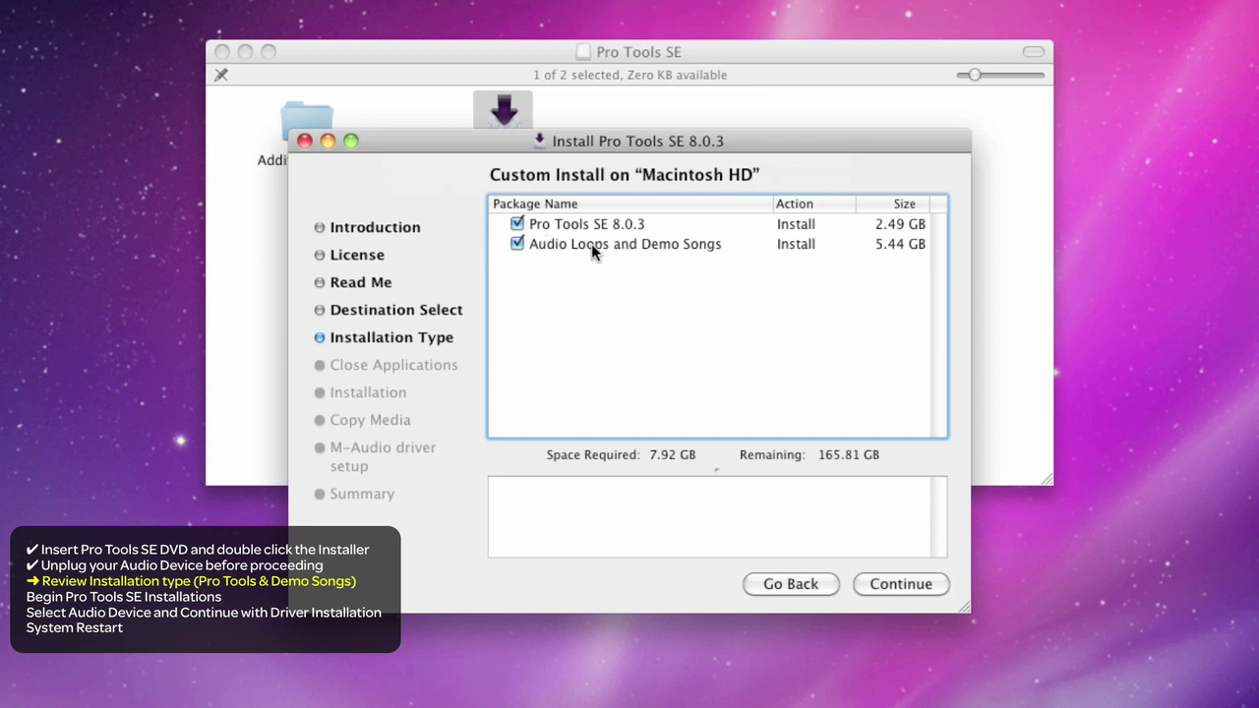
- Keep Pro Tools SE 8.0.3 and Audio Loops ticked, then authorise installation with the admin password
{"action": "left_click", "coordinate": [519, 241]}
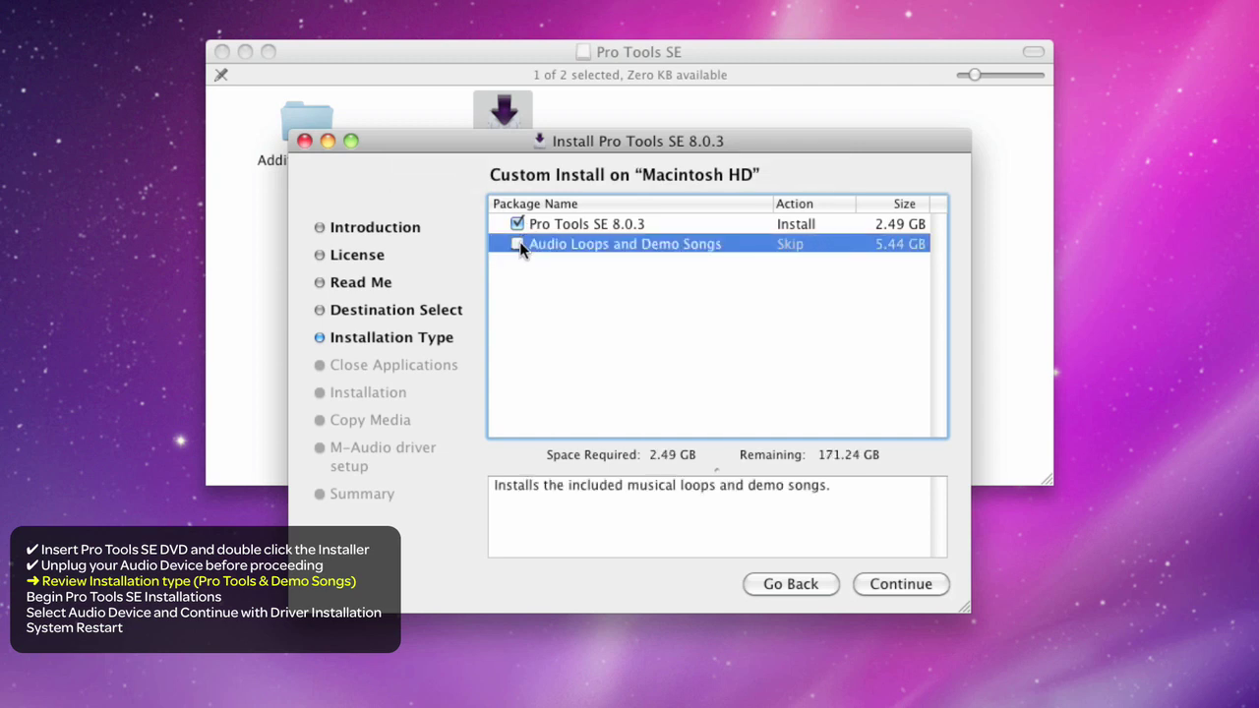
{"action": "left_click", "coordinate": [519, 243]}
{"action": "left_click", "coordinate": [921, 583]}
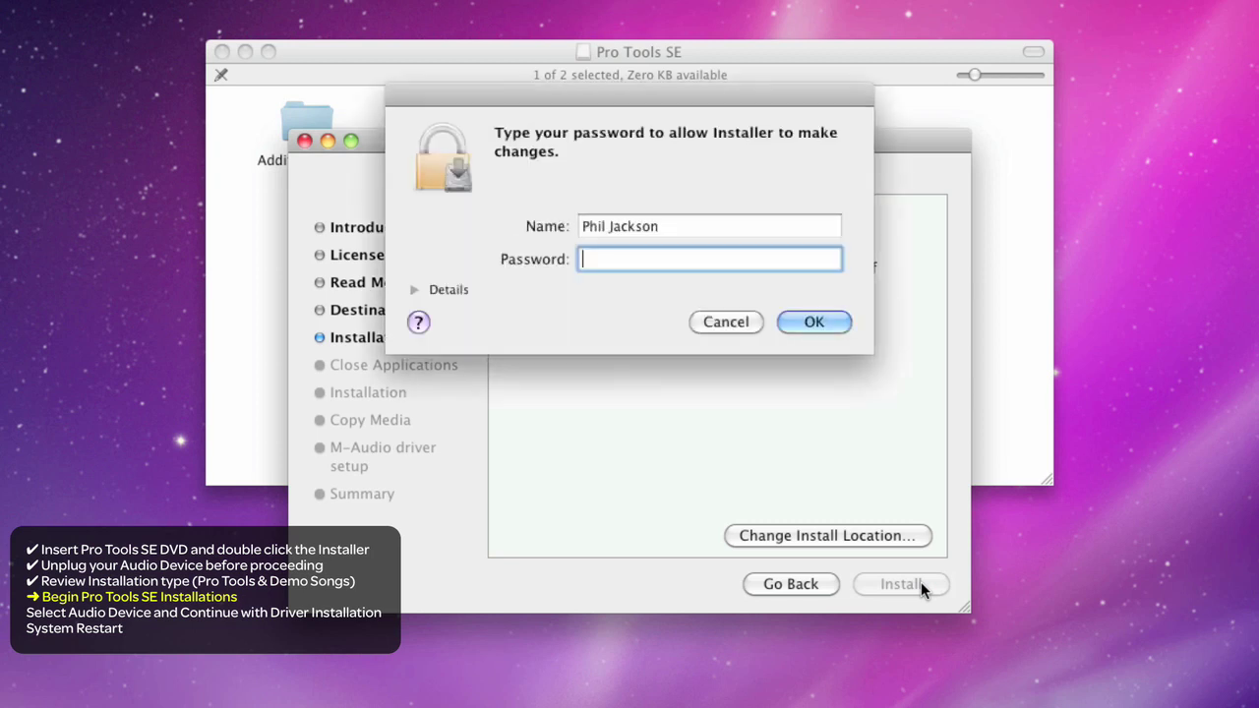
{"action": "type", "text": "•••"}
{"action": "type", "text": "•••••"}
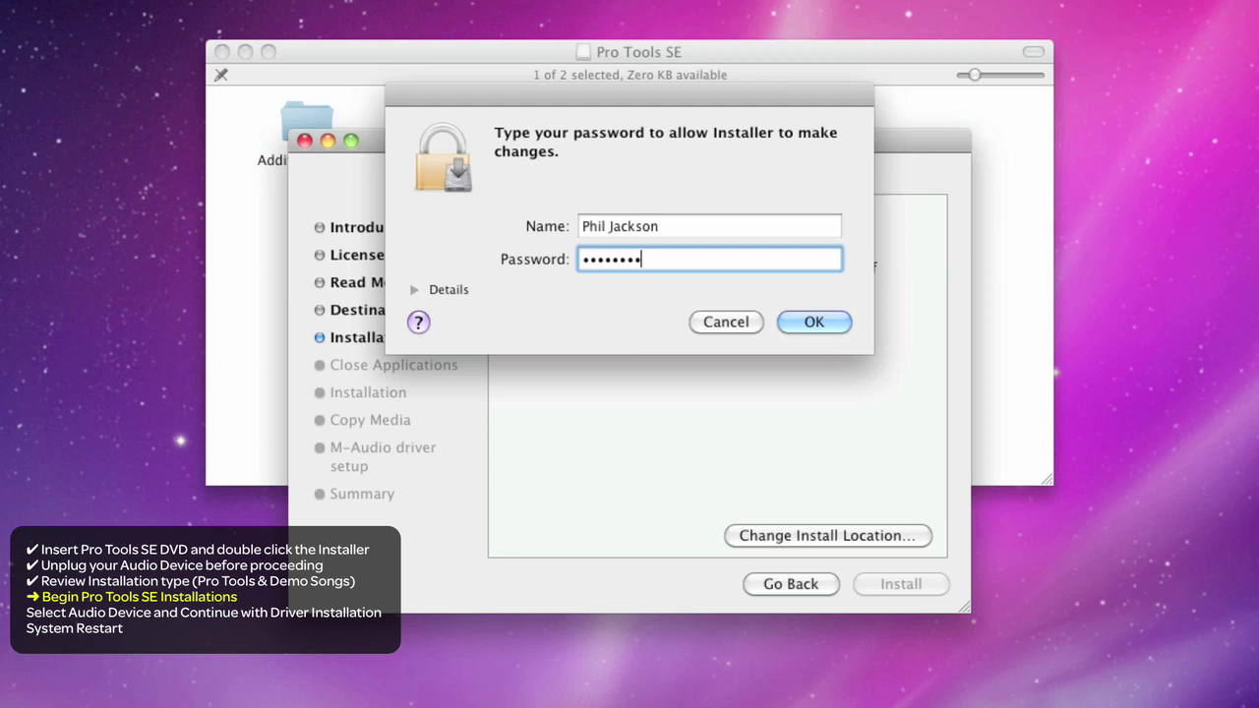
{"action": "left_click", "coordinate": [796, 324]}
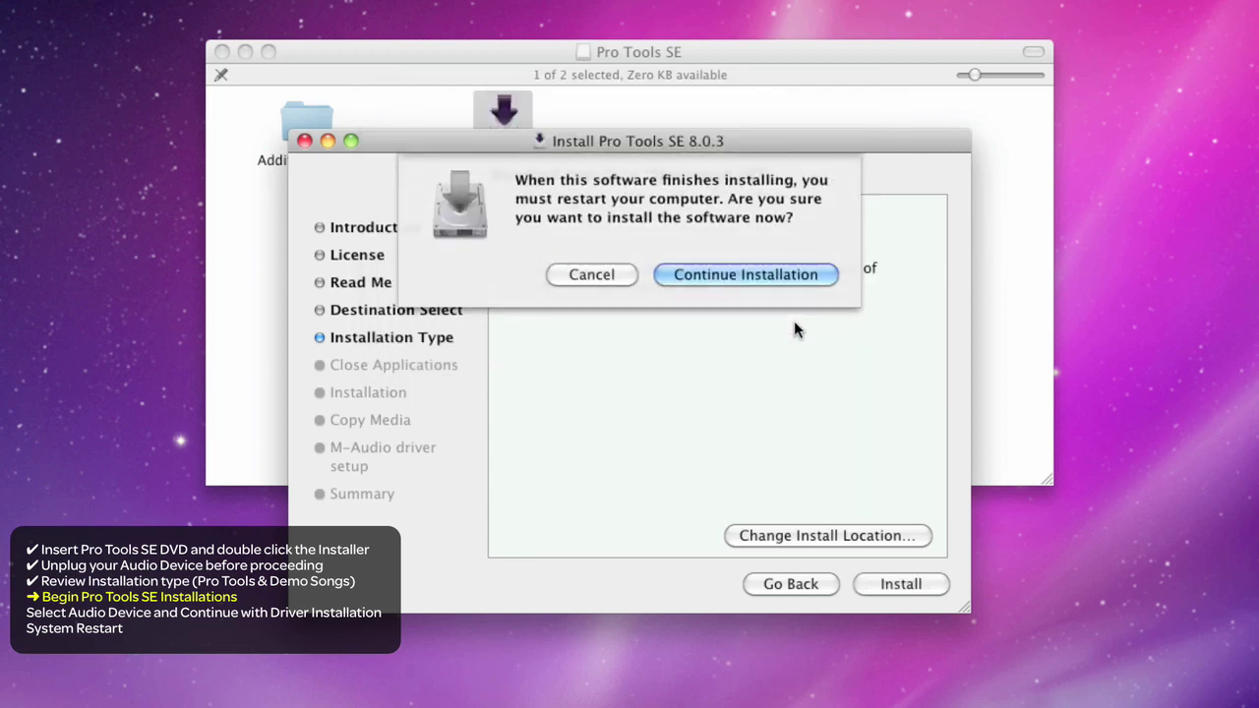
- Accept the restart warning and let the Pro Tools software finish installing
{"action": "left_click", "coordinate": [723, 278]}
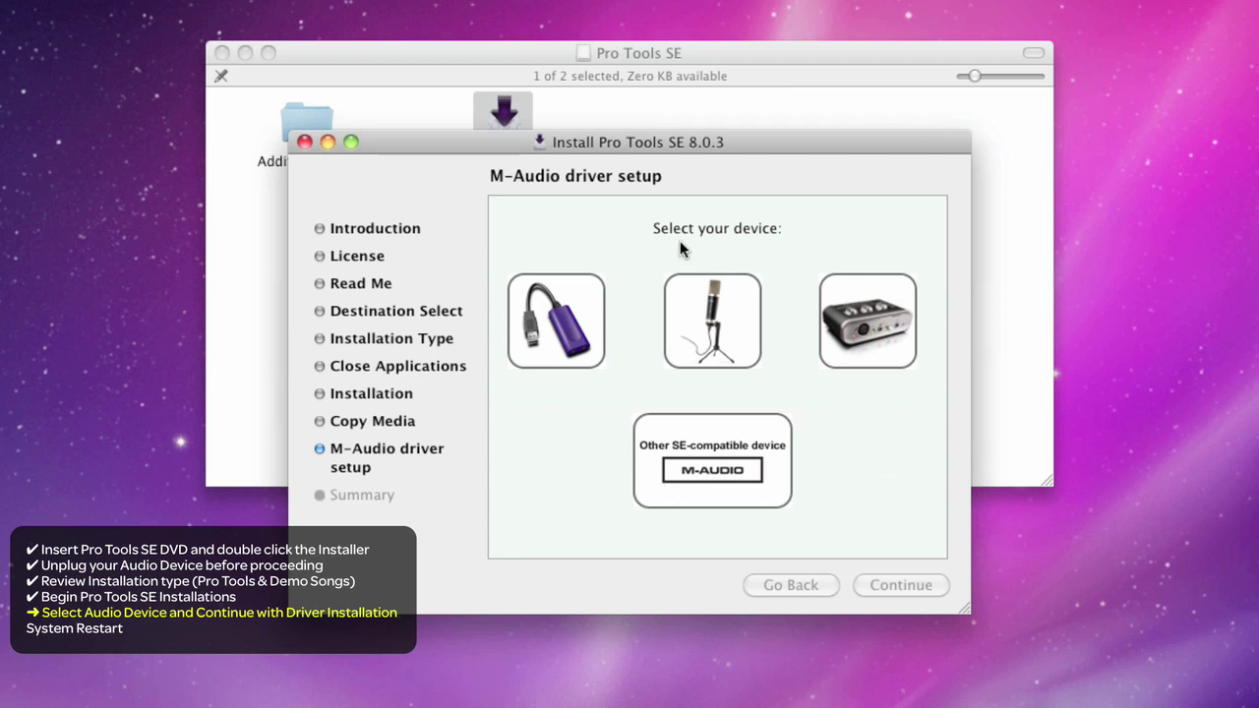
- Choose the USB microphone as the M-Audio device and install its driver
{"action": "left_click", "coordinate": [582, 313]}
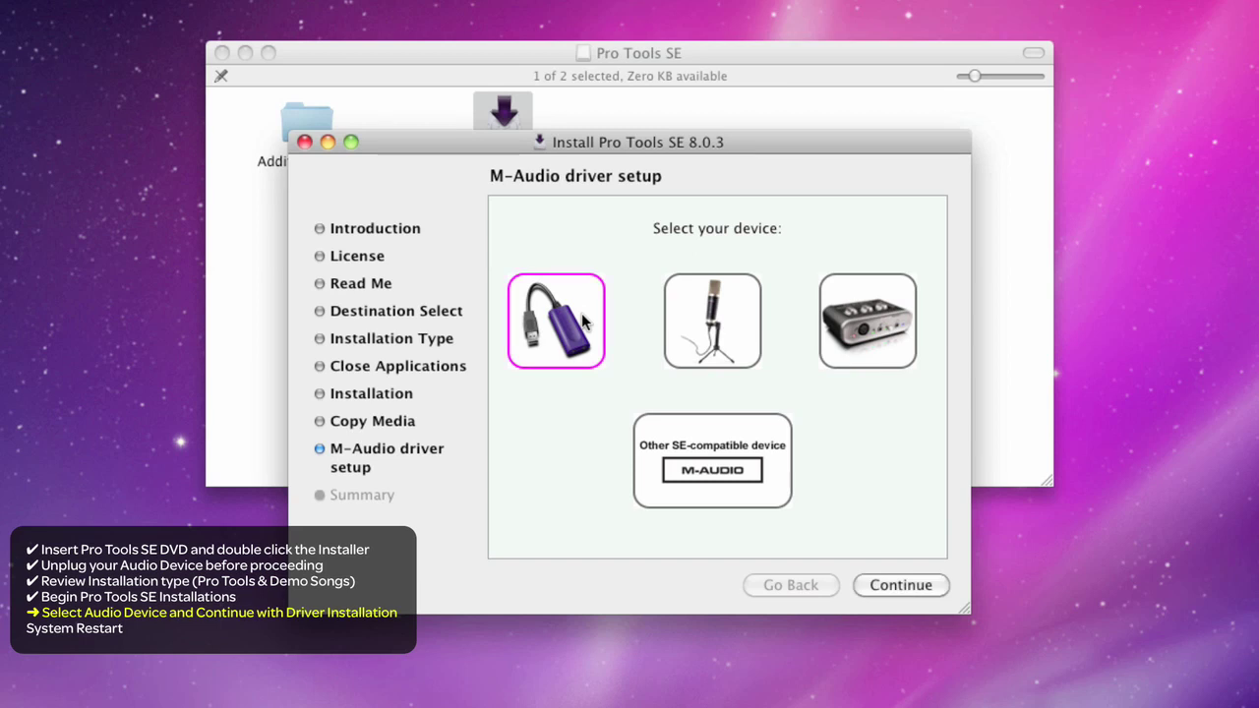
{"action": "left_click", "coordinate": [740, 331]}
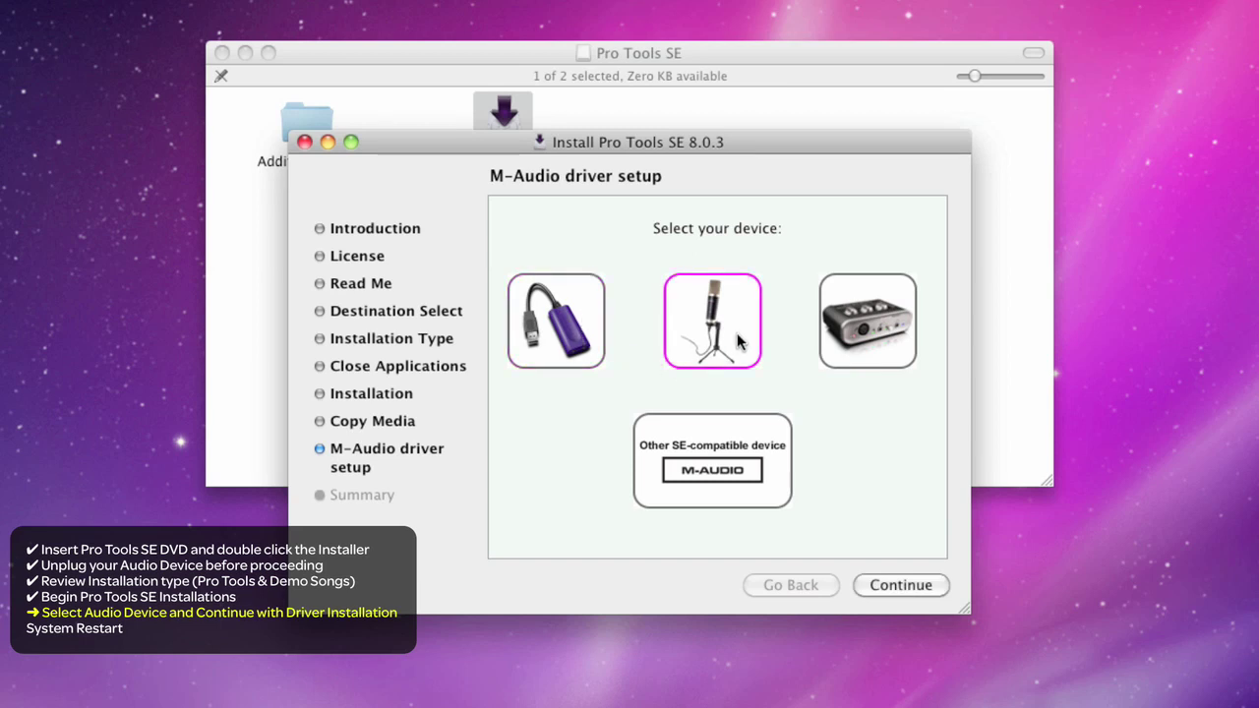
{"action": "left_click", "coordinate": [853, 349]}
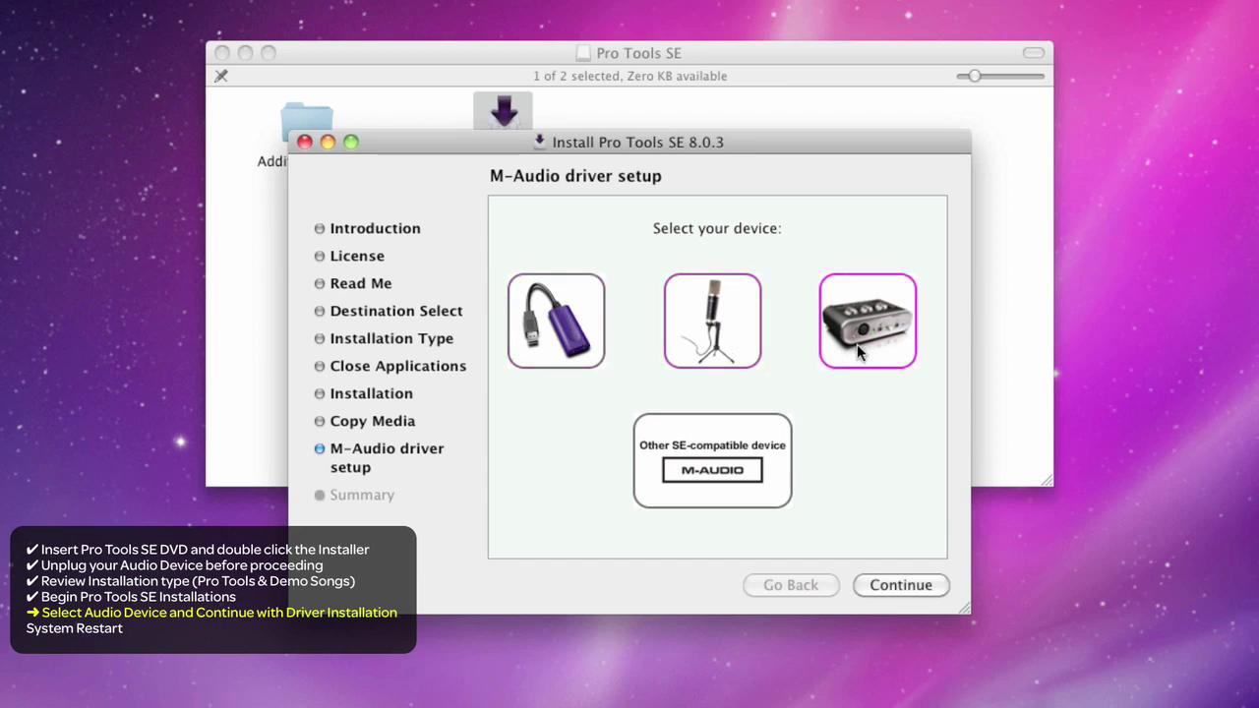
{"action": "left_click", "coordinate": [695, 481]}
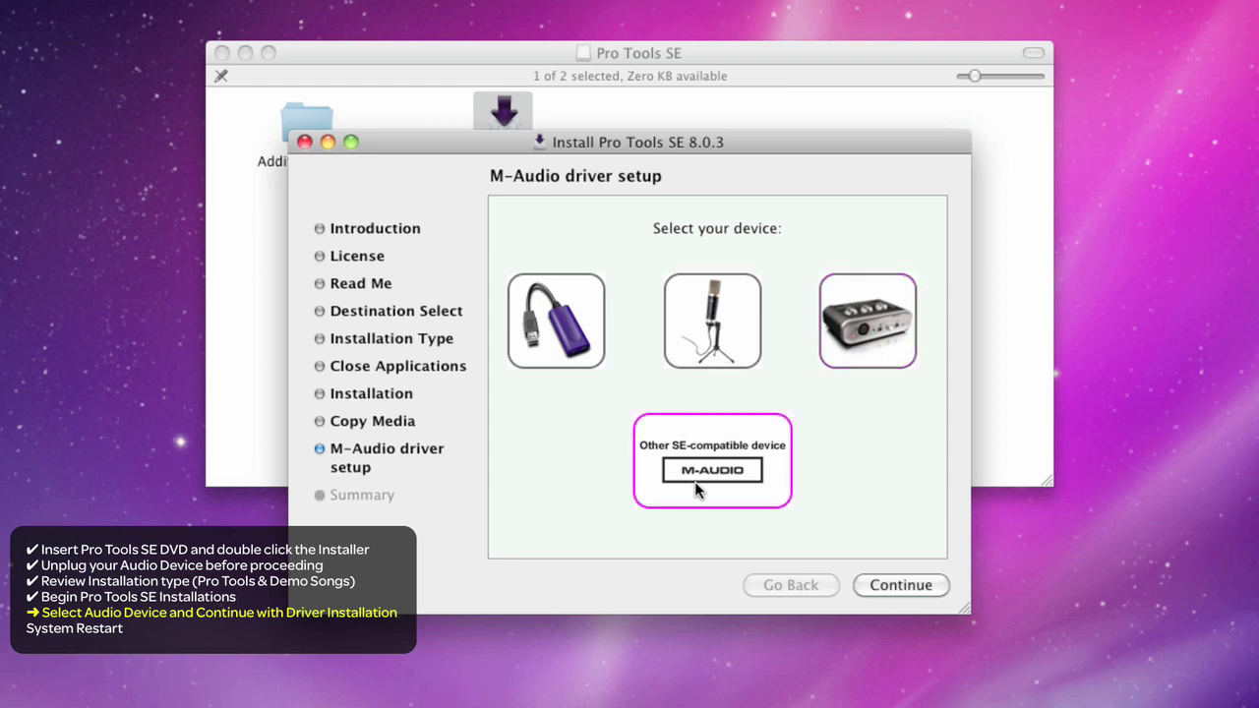
{"action": "left_click", "coordinate": [728, 315]}
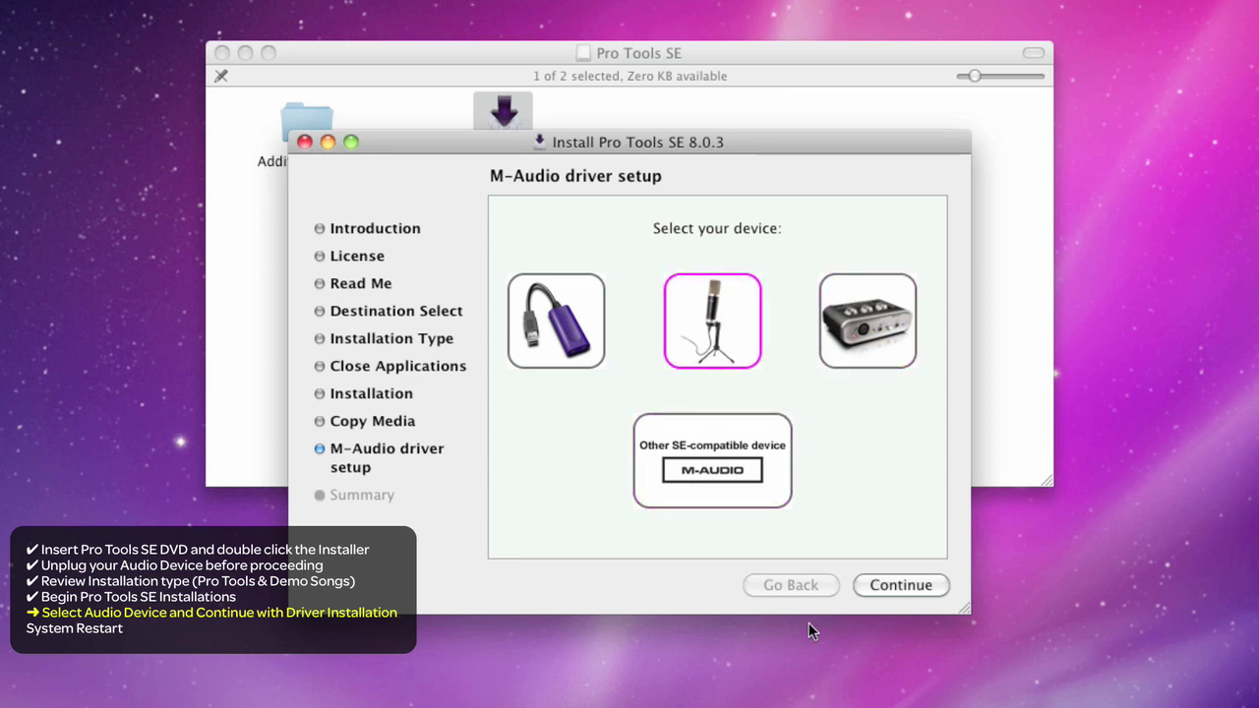
{"action": "left_click", "coordinate": [878, 585]}
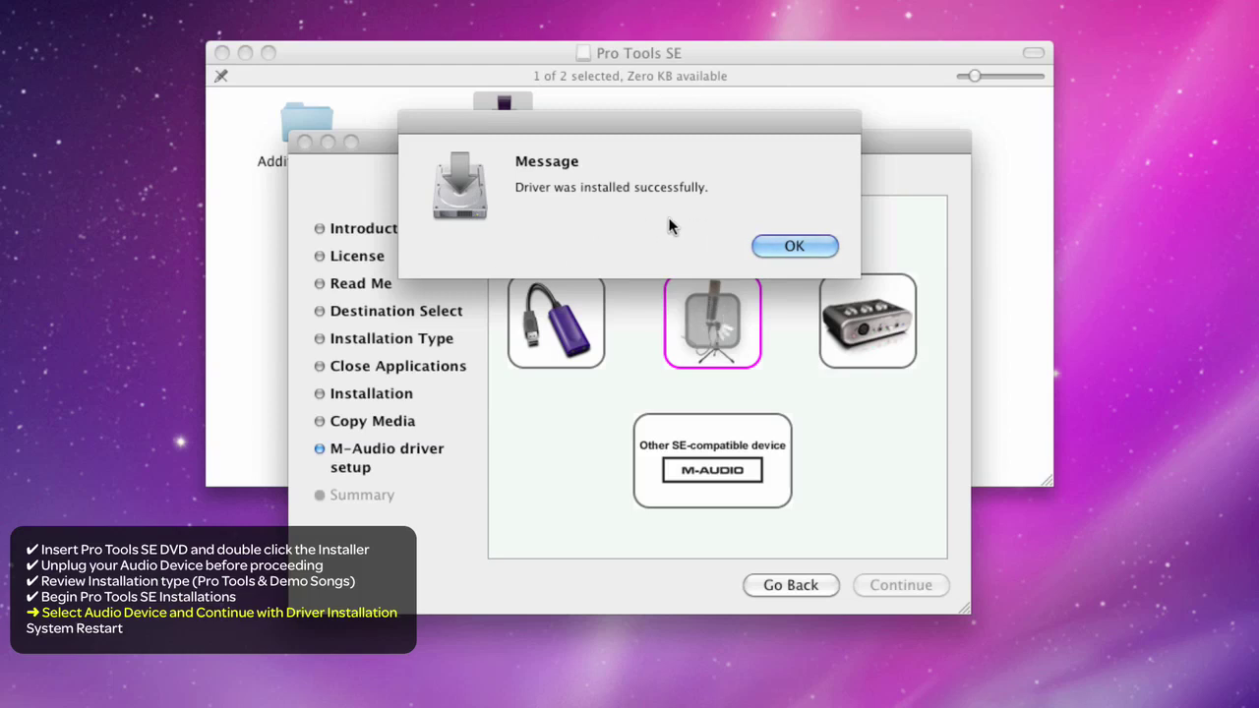
- Acknowledge the driver success message and restart the Mac from the Summary page
{"action": "left_click", "coordinate": [793, 246]}
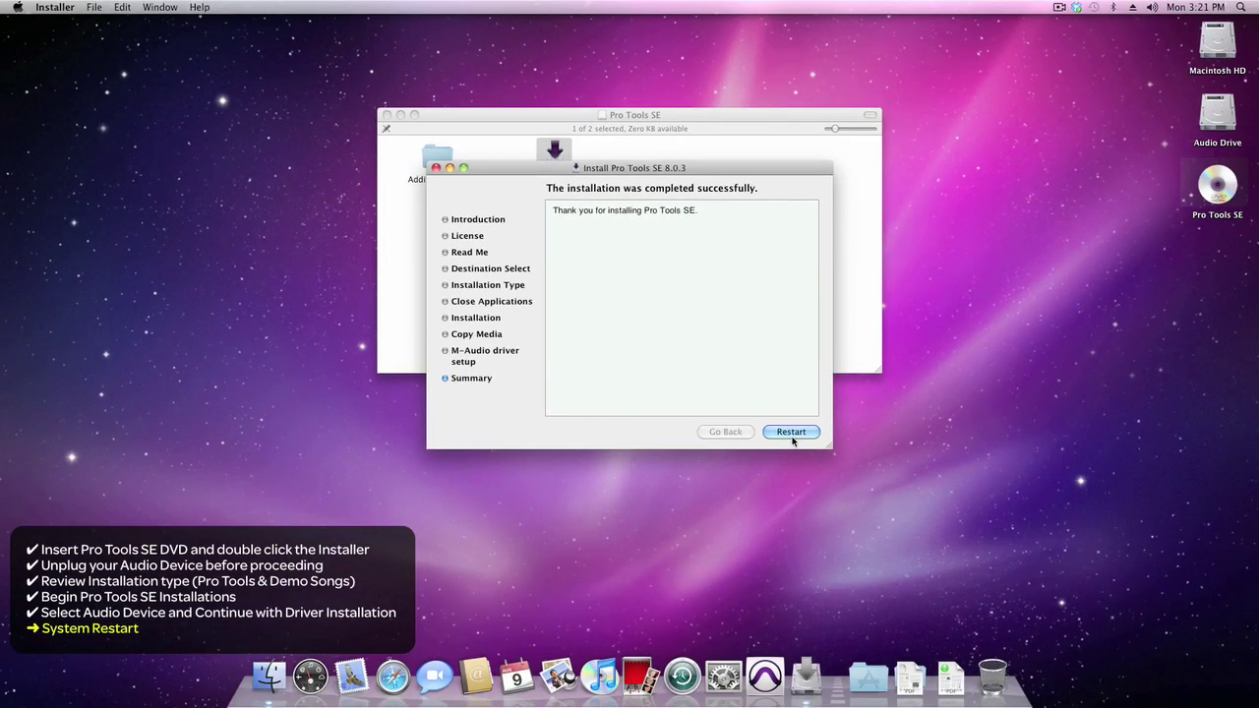
{"action": "left_click", "coordinate": [883, 559]}
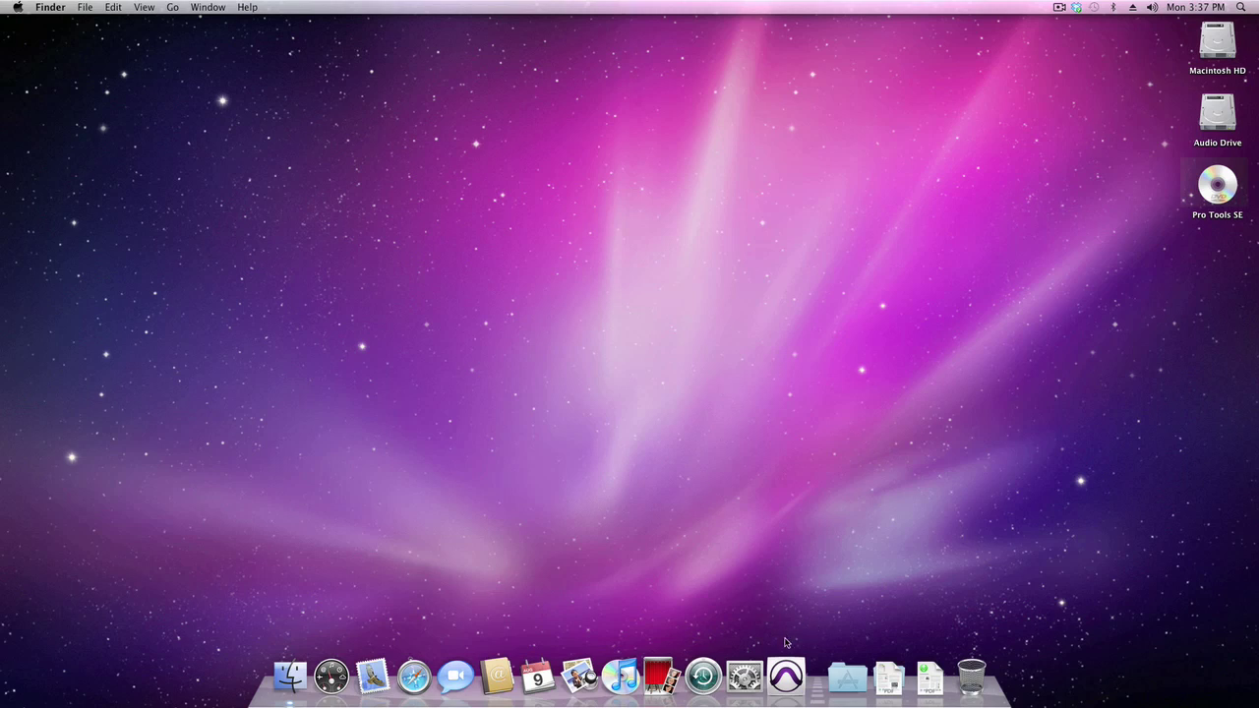
- Start Pro Tools SE from the Dock, authorising it with the admin password
{"action": "left_click", "coordinate": [786, 676]}
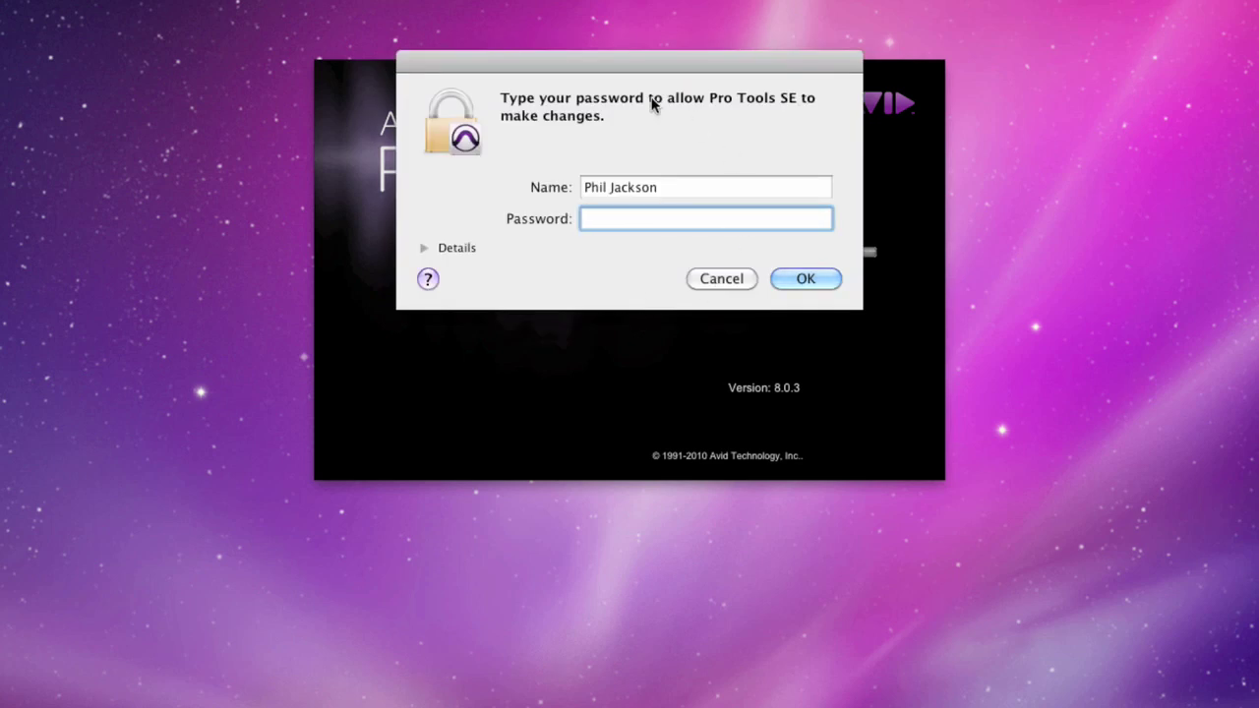
{"action": "type", "text": "••••••"}
{"action": "type", "text": "••"}
{"action": "left_click", "coordinate": [793, 279]}
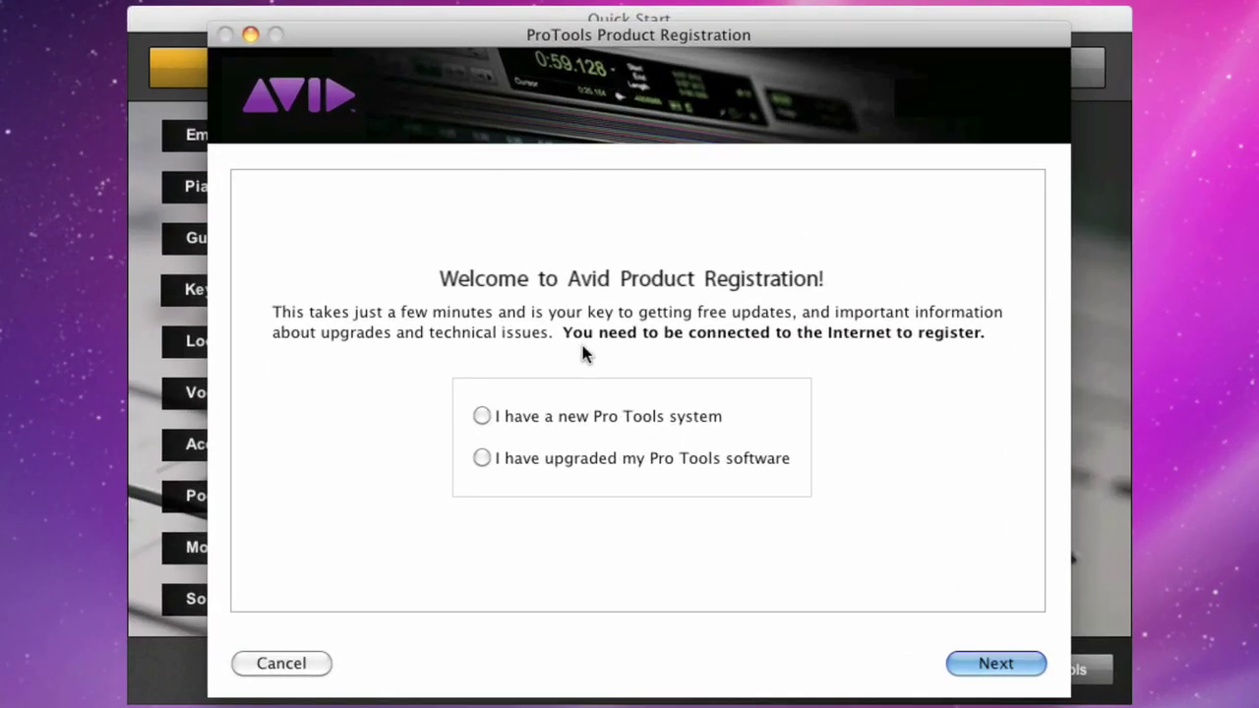
- Register as a new Pro Tools system, submit the form, and exit to Quick Start
{"action": "left_click", "coordinate": [480, 416]}
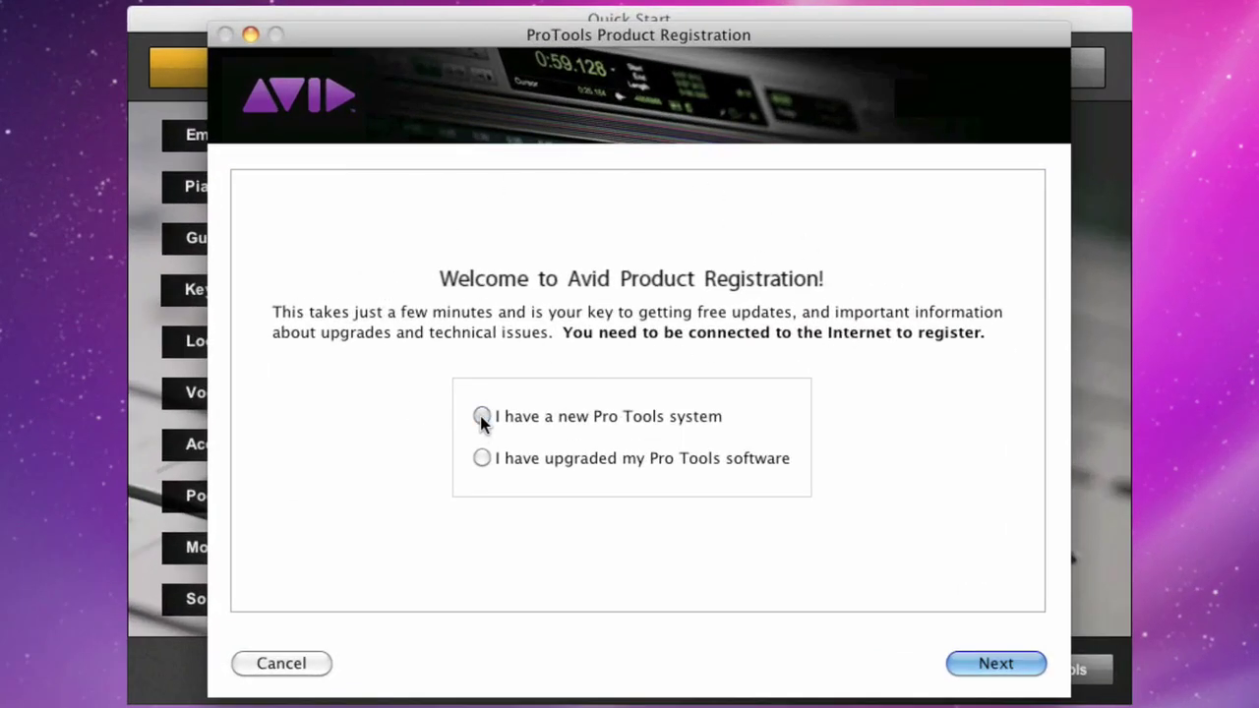
{"action": "left_click", "coordinate": [1020, 666]}
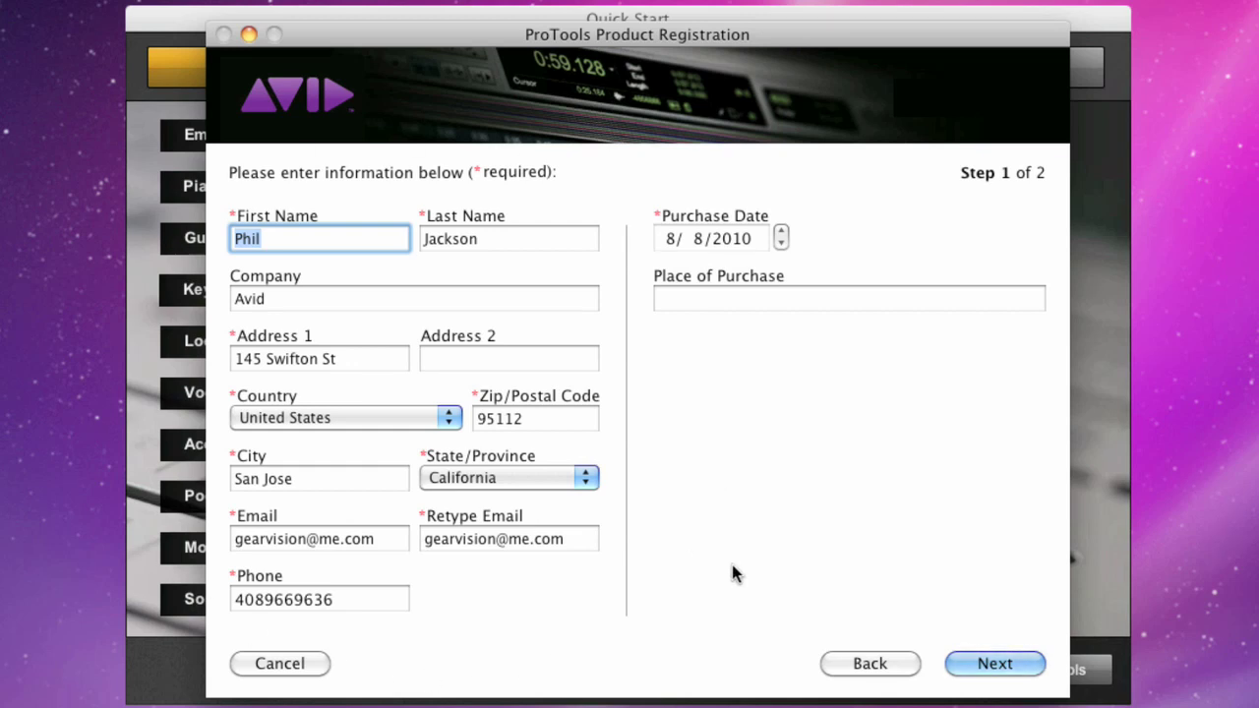
{"action": "left_click", "coordinate": [959, 666]}
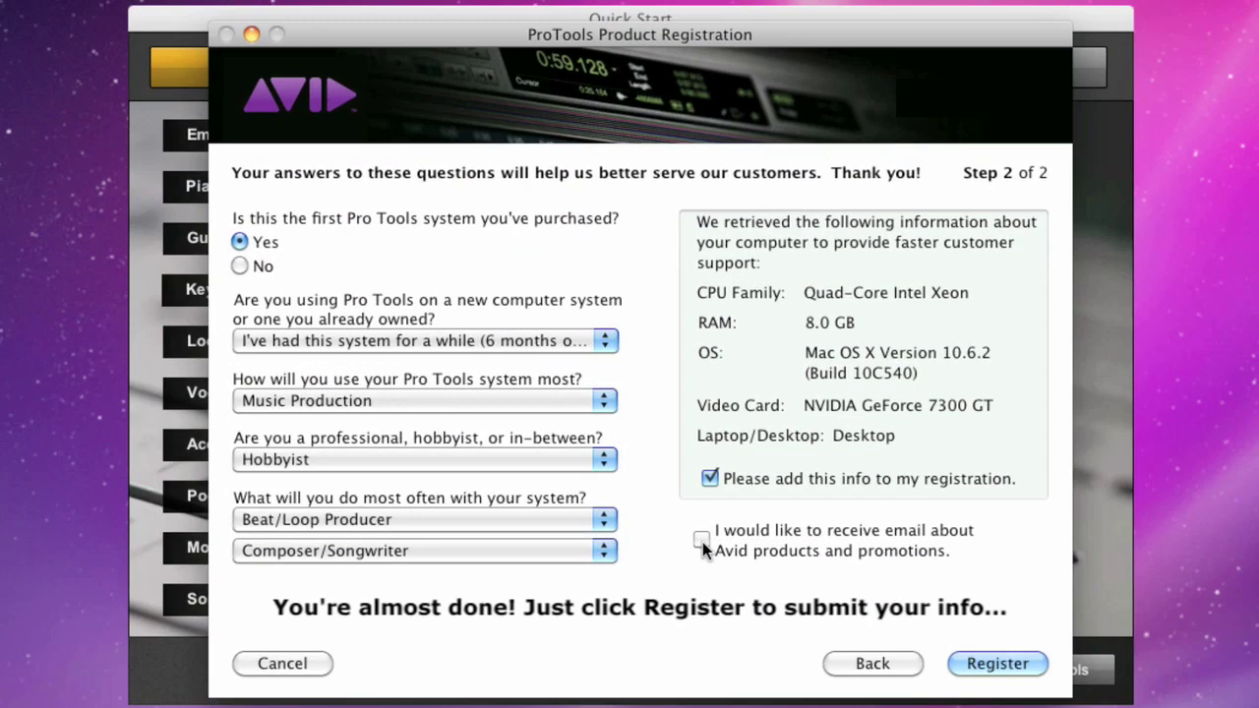
{"action": "left_click", "coordinate": [972, 666]}
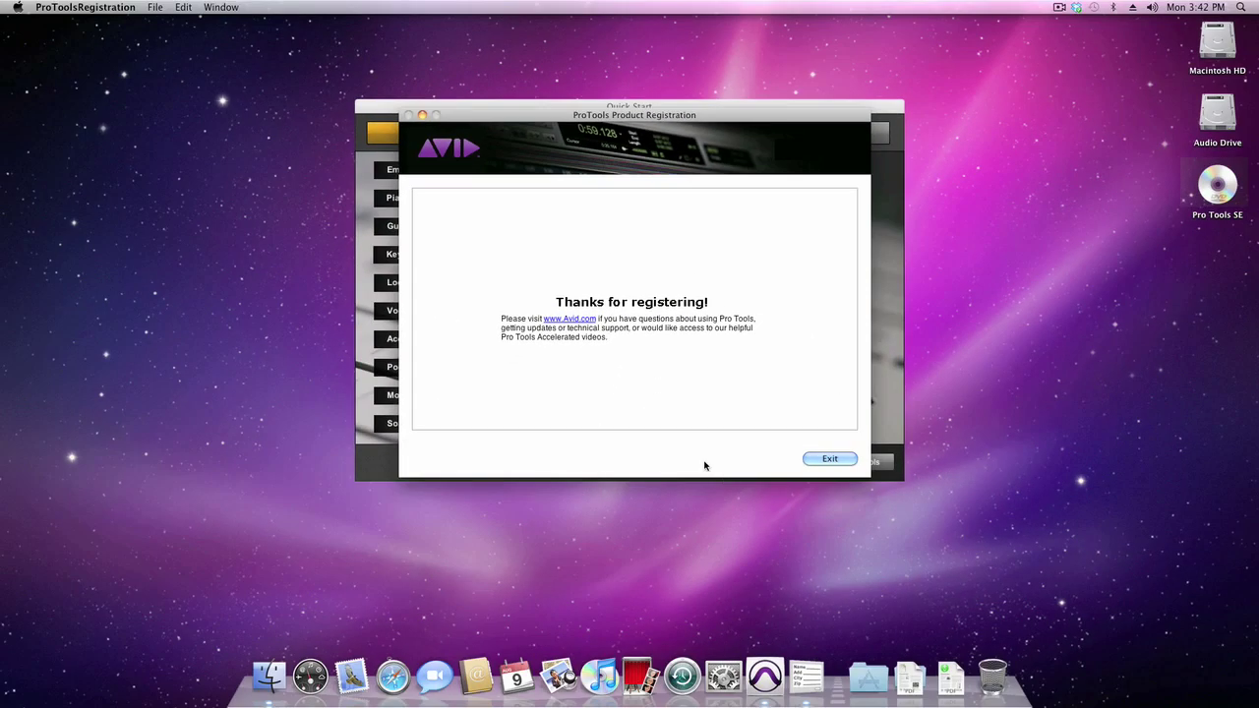
{"action": "left_click", "coordinate": [807, 461]}
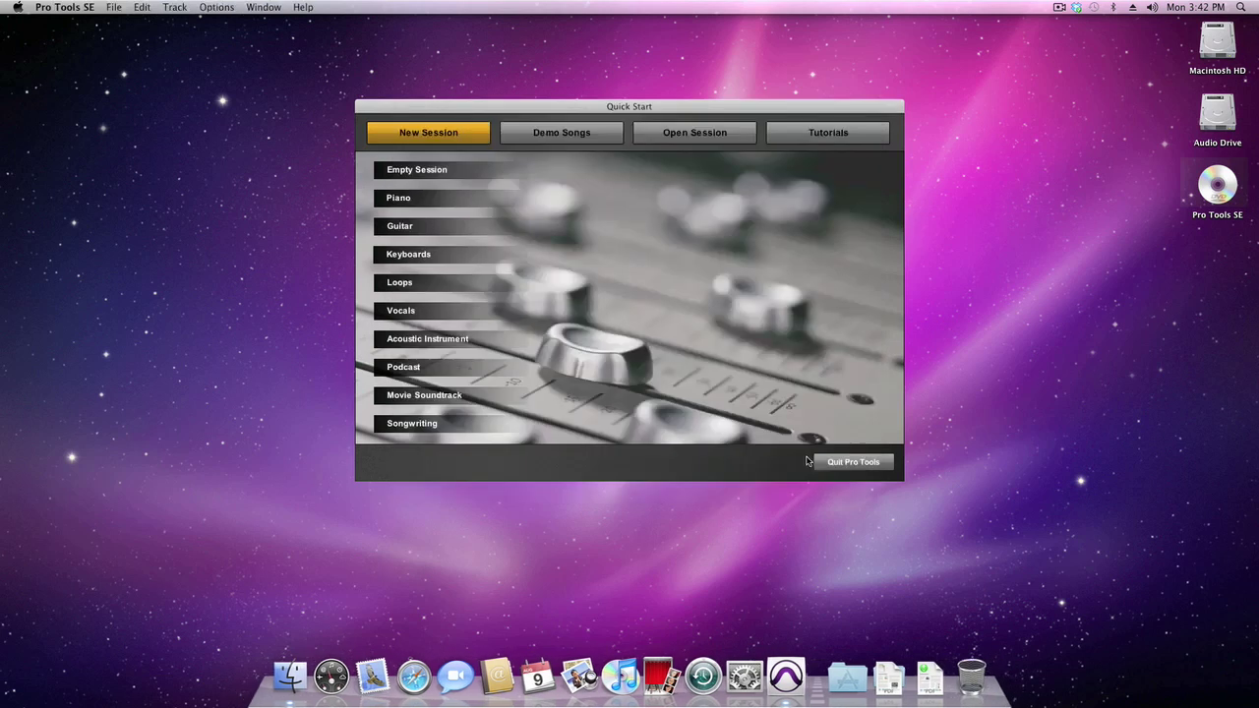